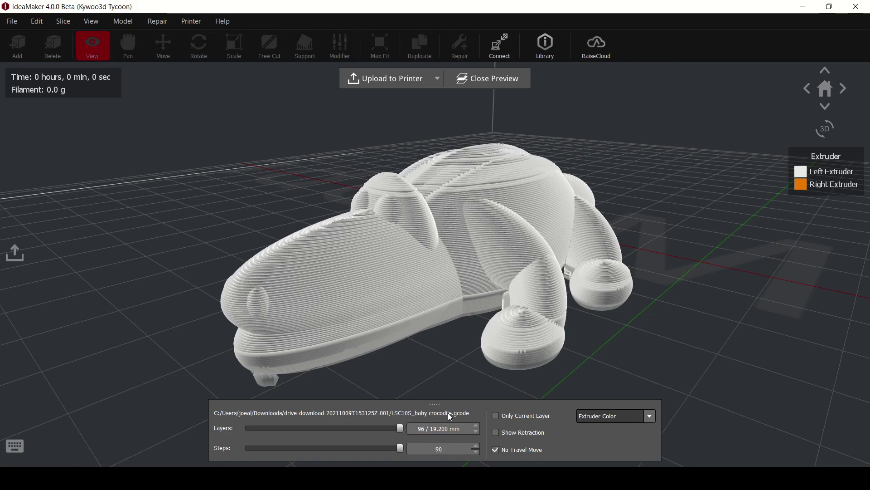
# Step: Step through the dog G-code to layers 117 and 264, viewing it from several angles
pyautogui.moveTo(461, 392); pyautogui.dragTo(573, 380)
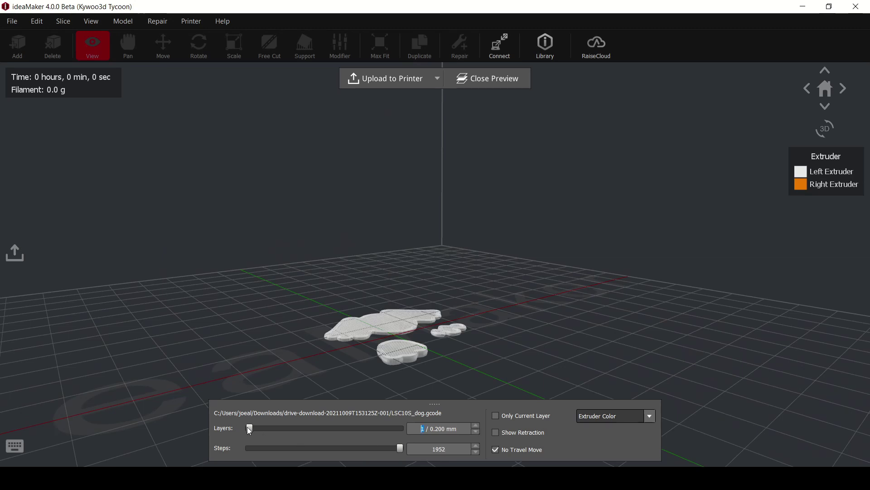
pyautogui.moveTo(318, 397); pyautogui.dragTo(525, 306)
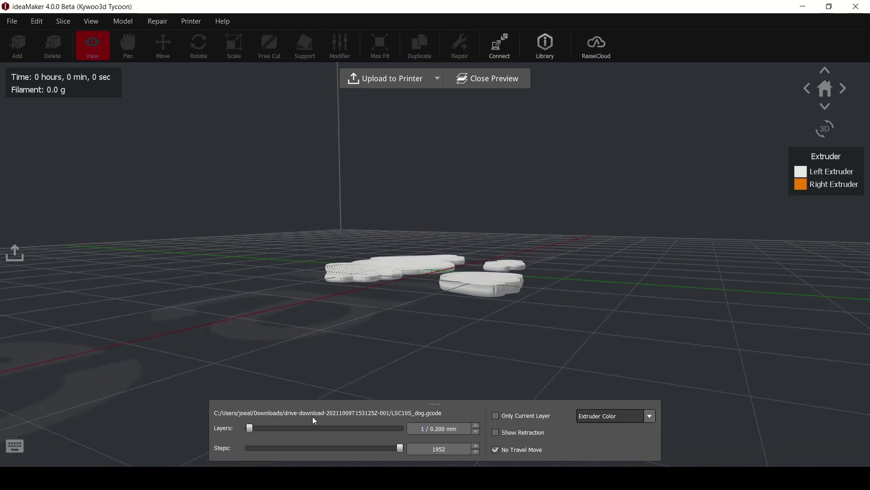
pyautogui.moveTo(250, 431); pyautogui.dragTo(308, 431)
pyautogui.scroll(-2, 418, 347)
pyautogui.moveTo(488, 332); pyautogui.dragTo(387, 380)
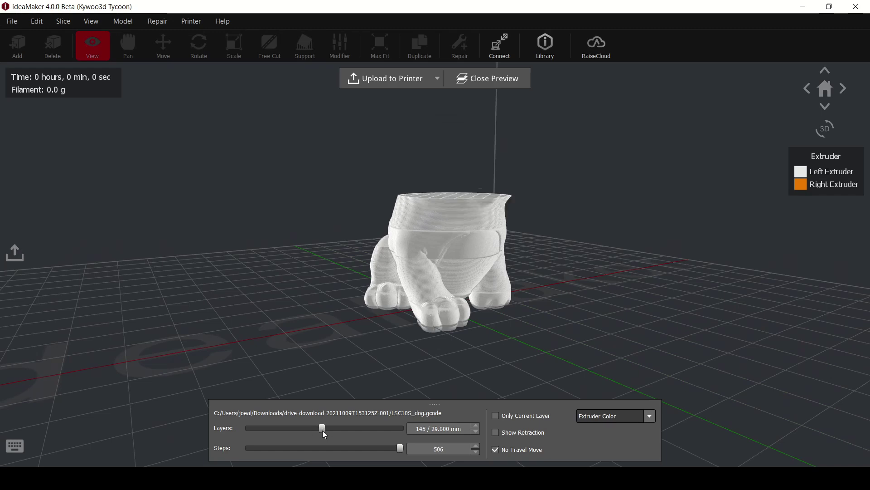
pyautogui.moveTo(324, 434); pyautogui.dragTo(388, 439)
pyautogui.moveTo(472, 334); pyautogui.dragTo(453, 369)
pyautogui.moveTo(539, 300); pyautogui.dragTo(325, 295)
pyautogui.moveTo(498, 304); pyautogui.dragTo(267, 292)
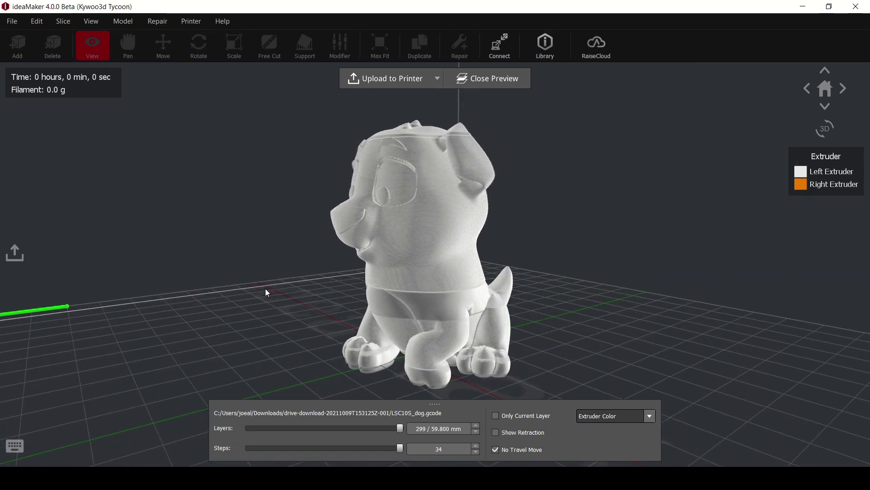
# Step: Close the dog preview and build the Lucky Cat G-code up from layer 1, viewed from the front
pyautogui.click(493, 81)
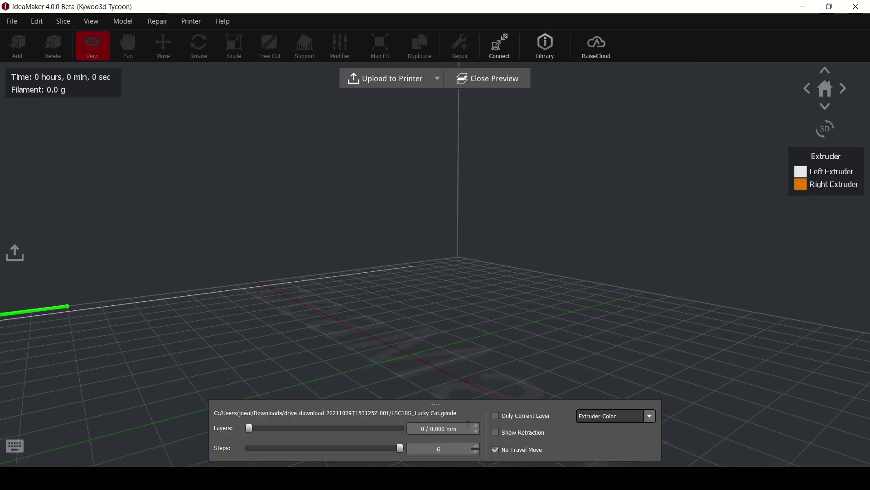
pyautogui.click(476, 426)
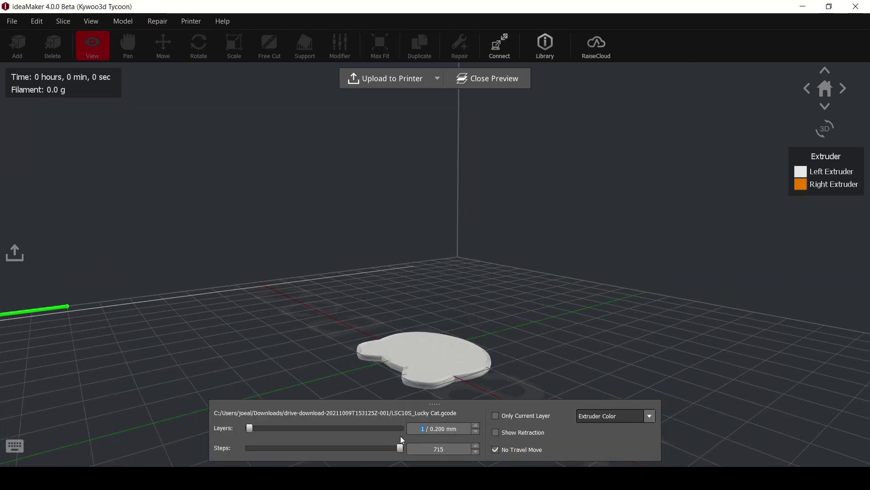
pyautogui.moveTo(250, 428); pyautogui.dragTo(338, 447)
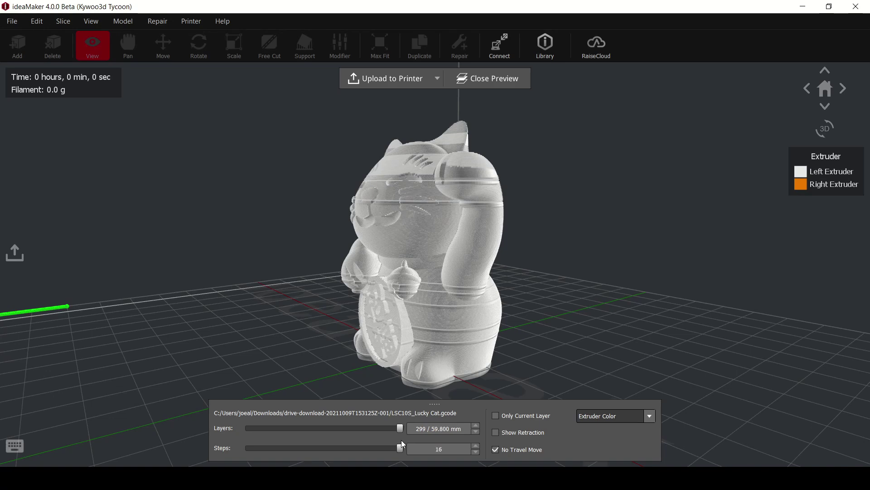
pyautogui.moveTo(342, 385); pyautogui.dragTo(784, 416)
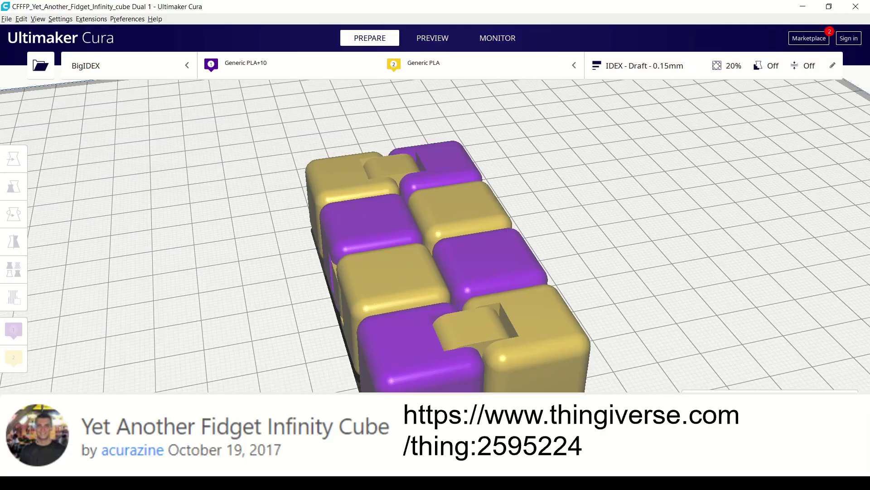
# Step: Orbit the yellow-and-purple fidget cube slice and cut its layer view down to layer 44
pyautogui.moveTo(339, 390); pyautogui.dragTo(456, 318, button='right')
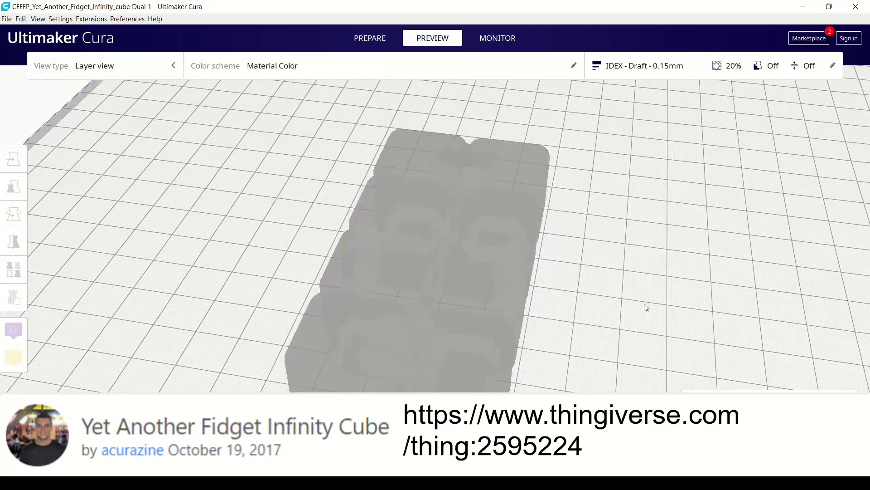
pyautogui.moveTo(608, 347); pyautogui.dragTo(833, 194, button='right')
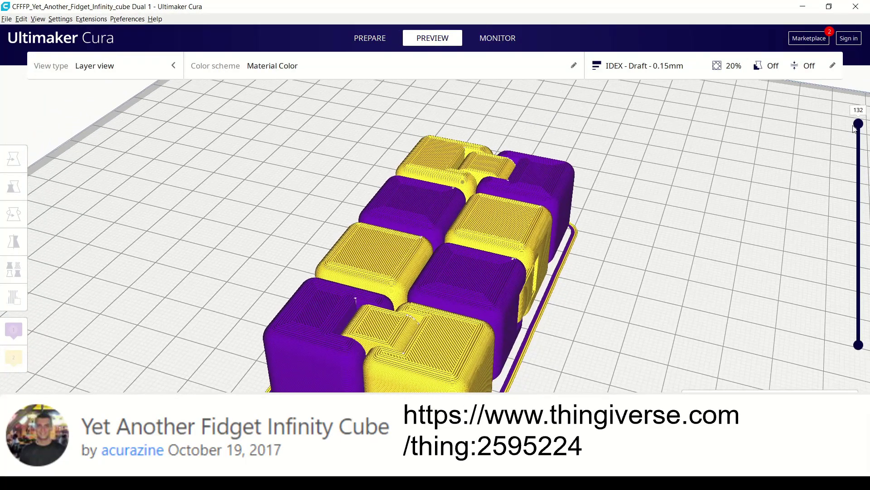
pyautogui.moveTo(854, 129)
pyautogui.mouseDown()
pyautogui.moveTo(846, 337)
pyautogui.moveTo(858, 132)
pyautogui.mouseUp()
pyautogui.moveTo(740, 306); pyautogui.dragTo(544, 340, button='right')
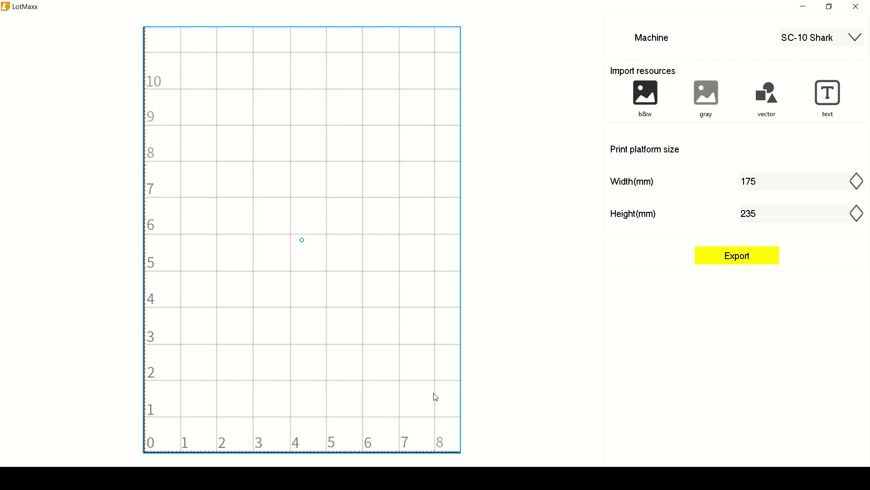
# Step: Select the SC-10 Shark V2 machine and import the professor logo as b&w, right of centre
pyautogui.click(787, 41)
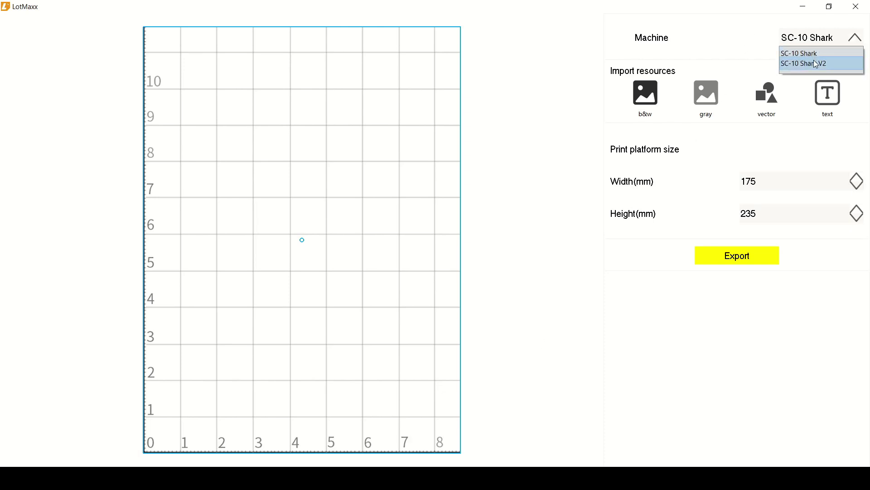
pyautogui.click(814, 61)
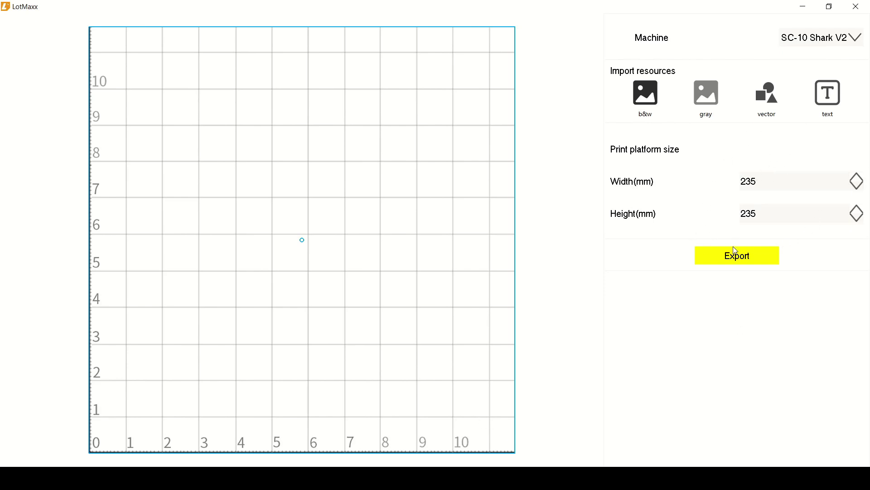
pyautogui.click(645, 93)
pyautogui.scroll(-1, 291, 202)
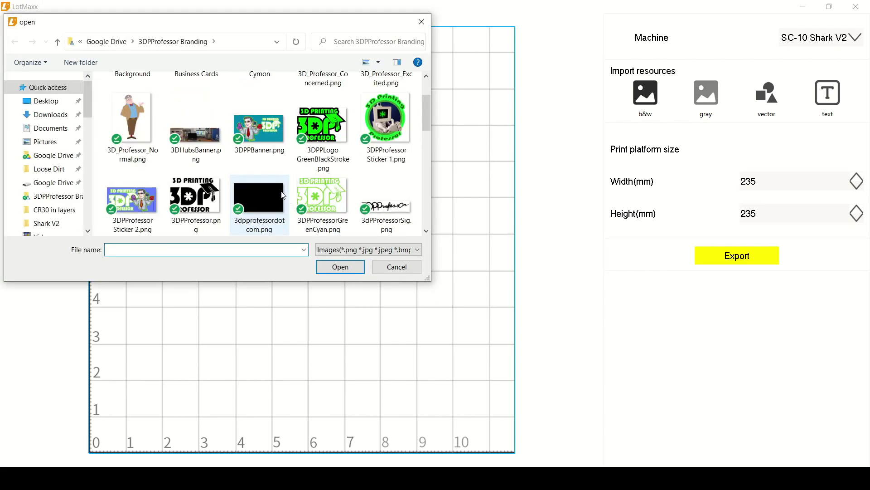
pyautogui.scroll(-1, 283, 194)
pyautogui.doubleClick(133, 193)
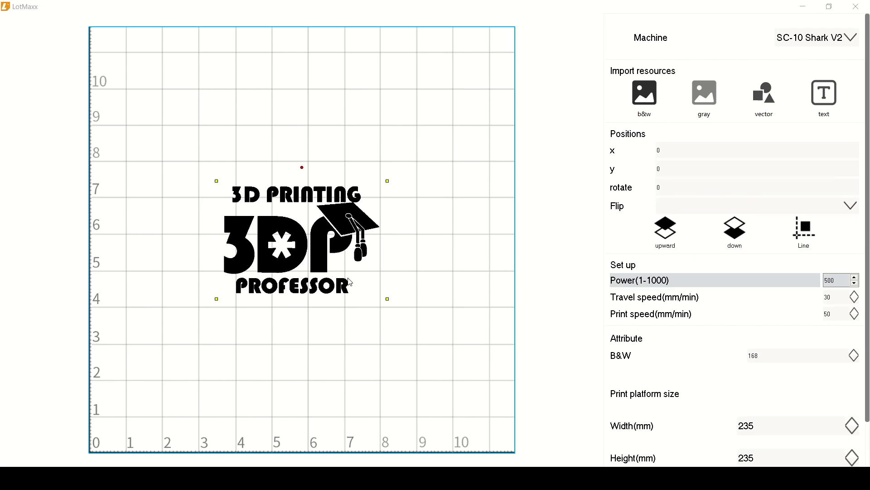
pyautogui.moveTo(296, 259); pyautogui.dragTo(423, 246)
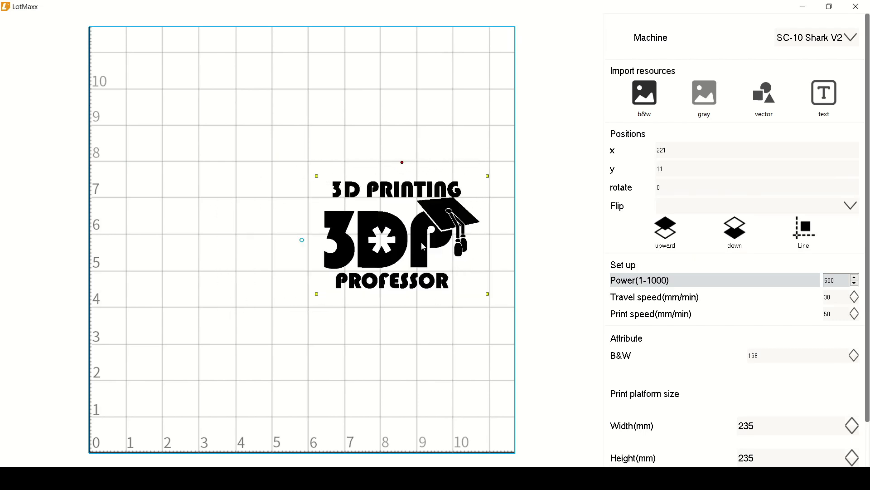
# Step: Import 3D_Professor_Normal.png as grayscale and place it beside the logo
pyautogui.click(715, 100)
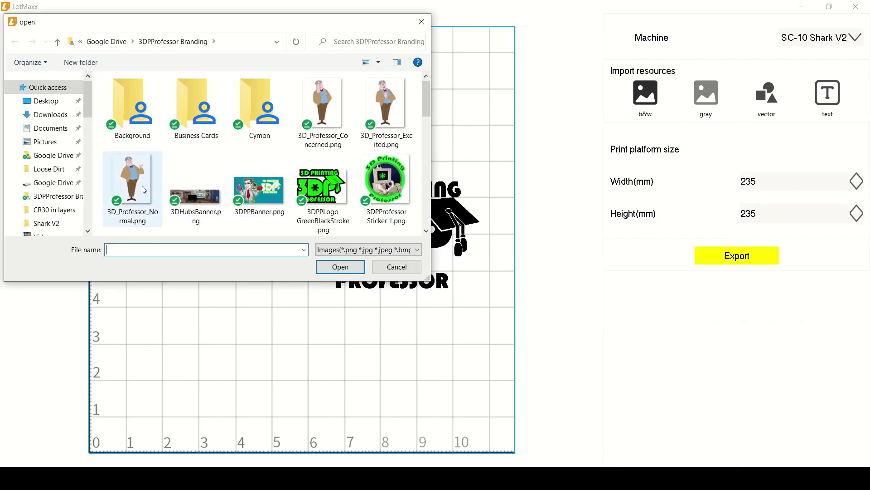
pyautogui.doubleClick(144, 189)
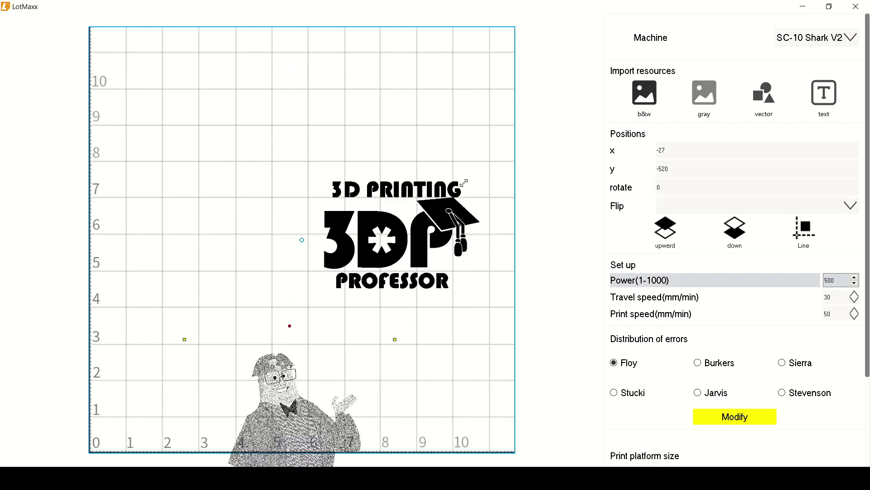
pyautogui.moveTo(290, 479); pyautogui.dragTo(264, 257)
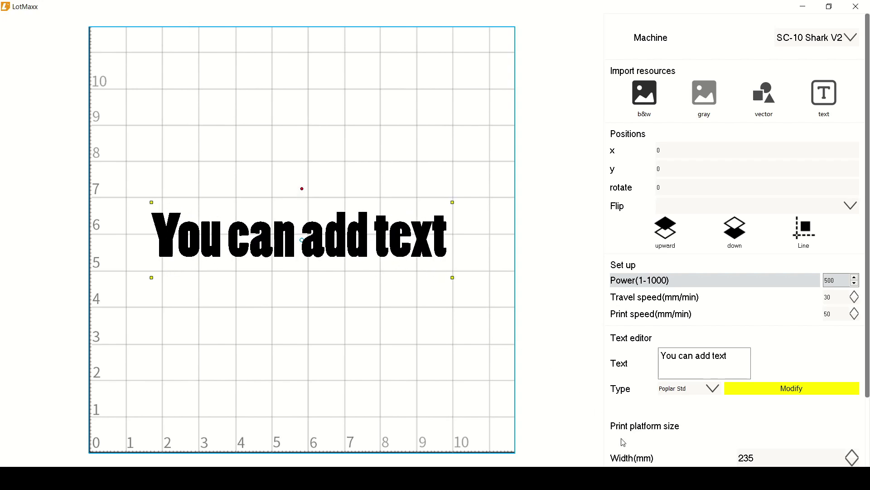
# Step: Bring up the context menu for the text object to remove it
pyautogui.rightClick(426, 256)
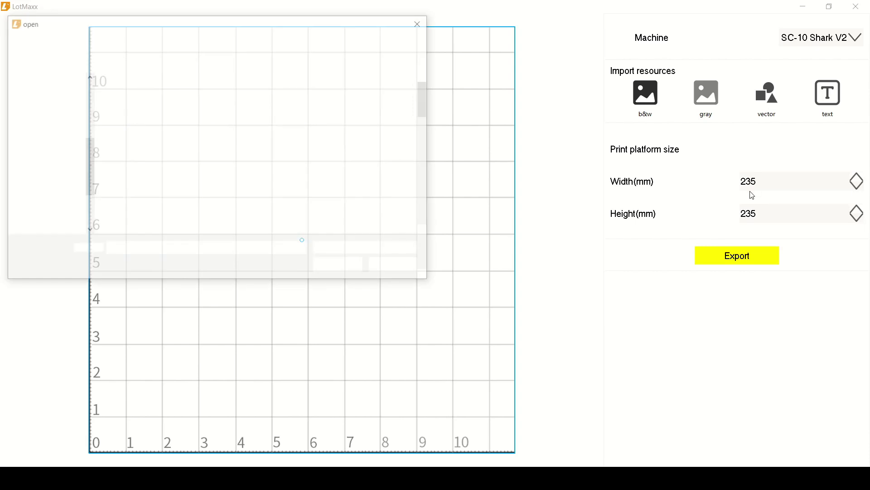
pyautogui.scroll(-2, 328, 162)
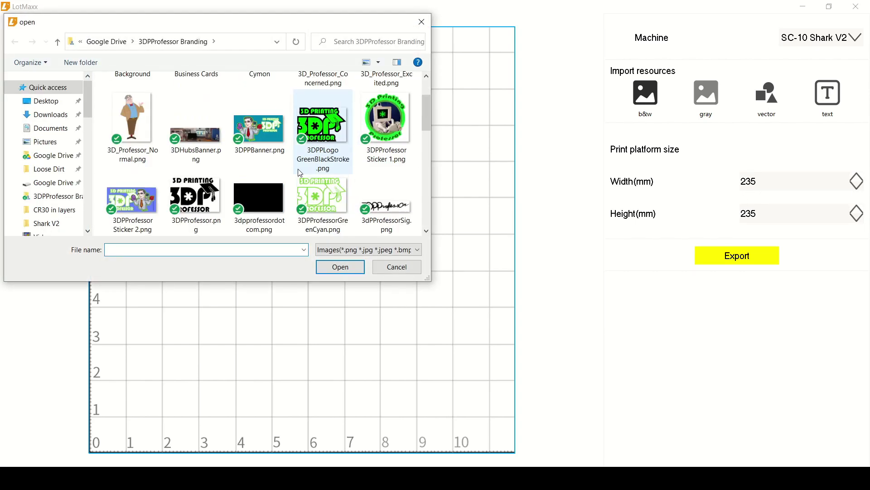
pyautogui.doubleClick(213, 204)
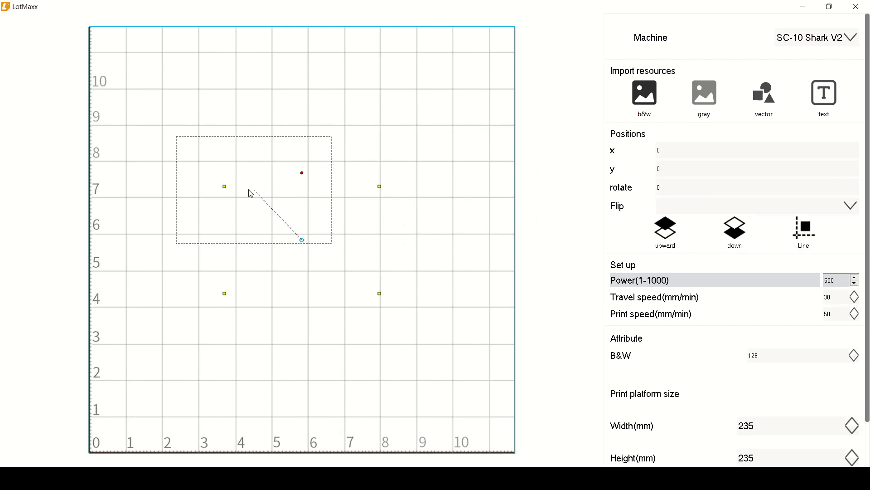
pyautogui.moveTo(252, 193); pyautogui.dragTo(228, 163)
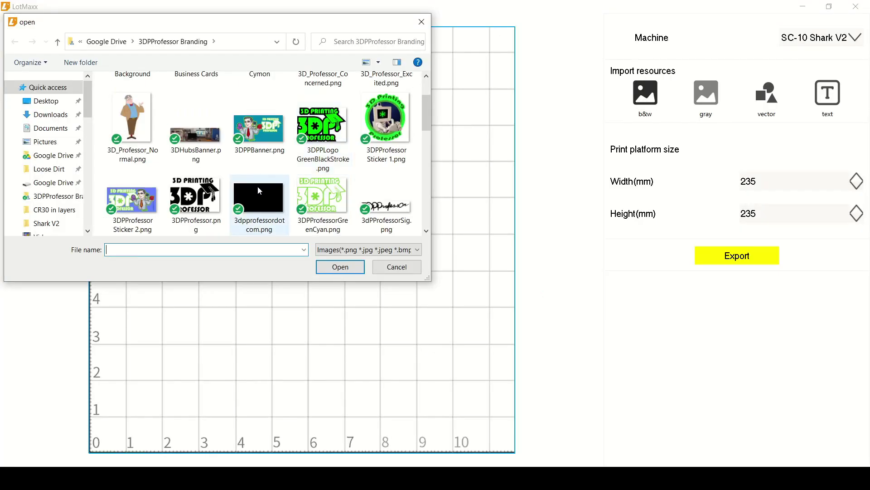
# Step: Import 3DPProfessor.png, reposition it near the platform centre, then delete it
pyautogui.click(218, 204)
pyautogui.doubleClick(214, 204)
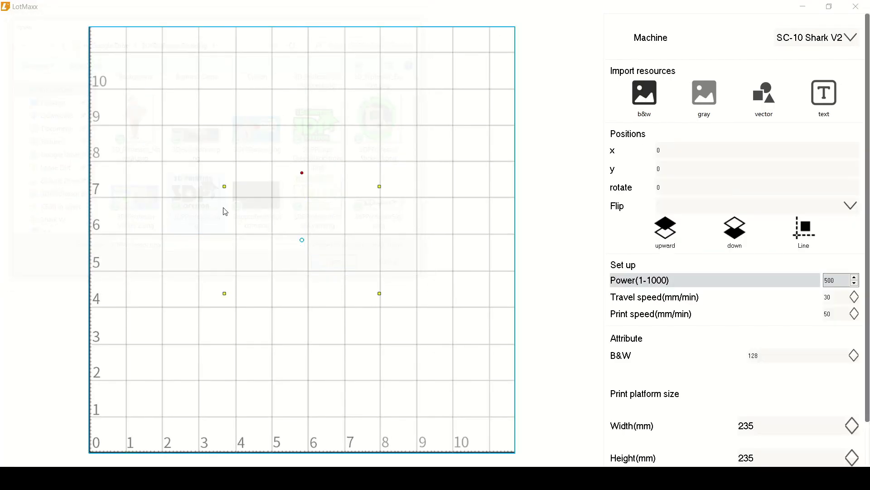
pyautogui.moveTo(334, 275); pyautogui.dragTo(292, 205)
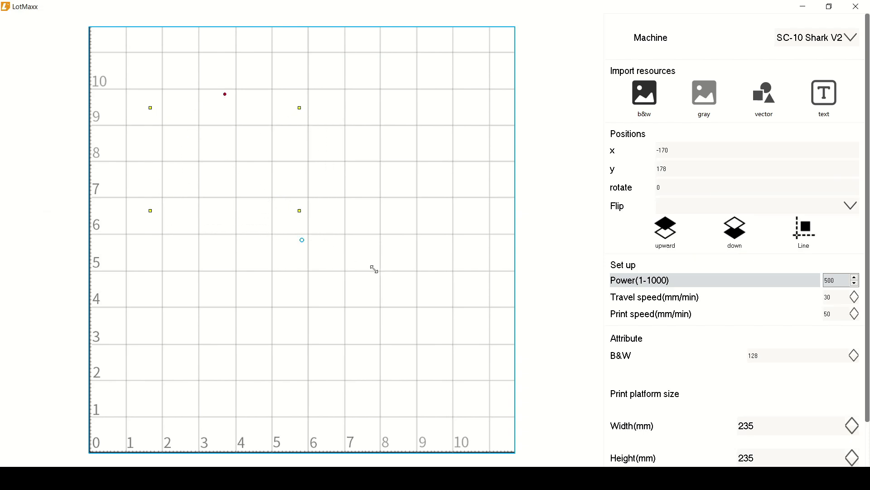
pyautogui.moveTo(227, 162); pyautogui.dragTo(313, 236)
pyautogui.rightClick(361, 254)
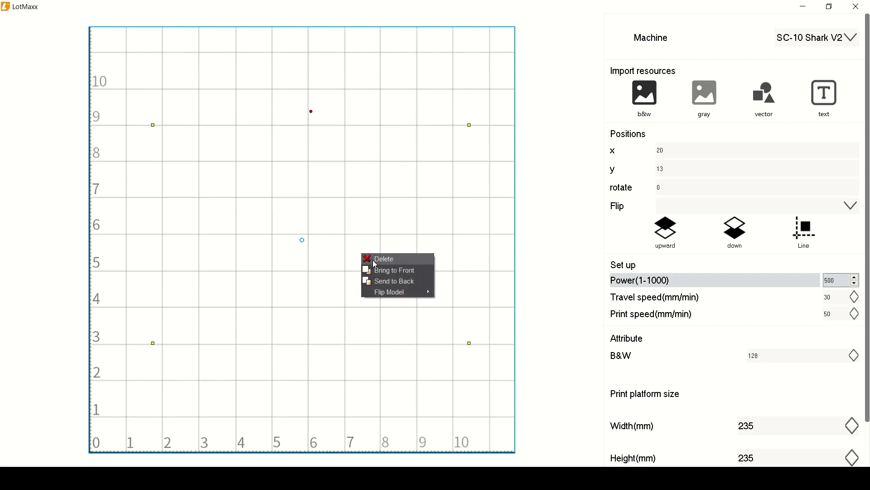
pyautogui.click(369, 258)
# Step: Import 3DPProfessorWhiteBack.png as vector outlines and enlarge it around the platform centre
pyautogui.click(776, 101)
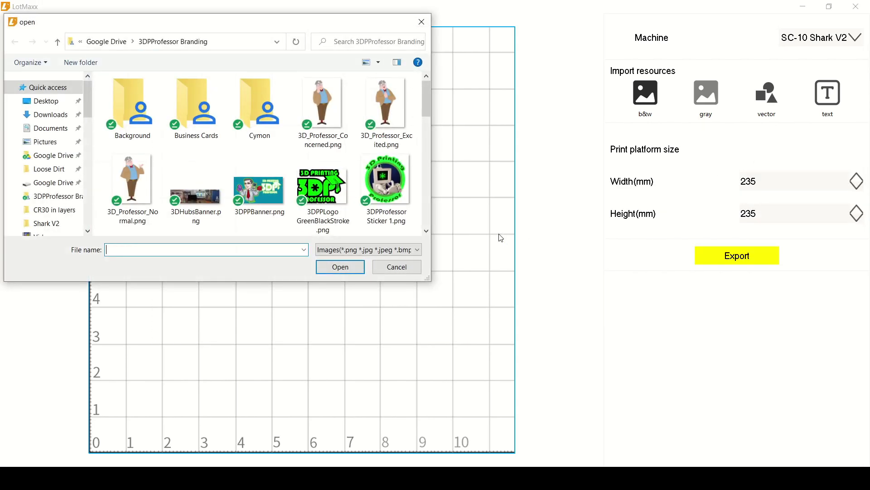
pyautogui.scroll(-3, 287, 202)
pyautogui.doubleClick(151, 186)
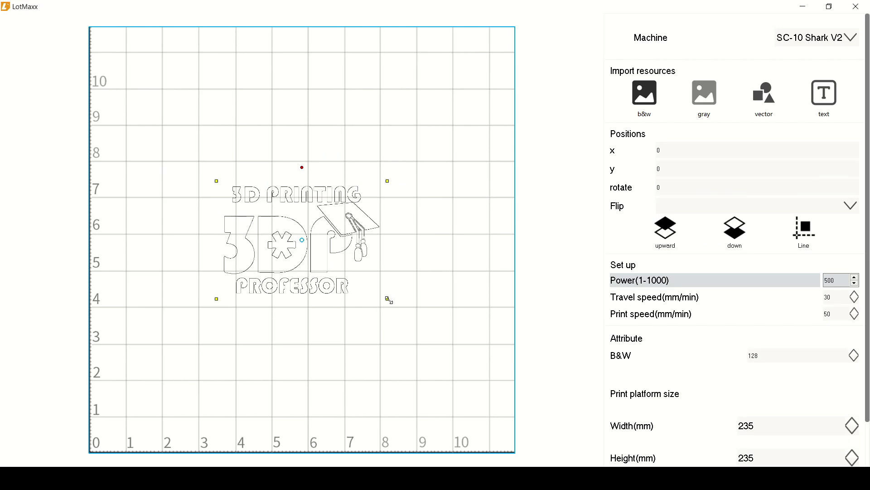
pyautogui.moveTo(389, 300); pyautogui.dragTo(577, 413)
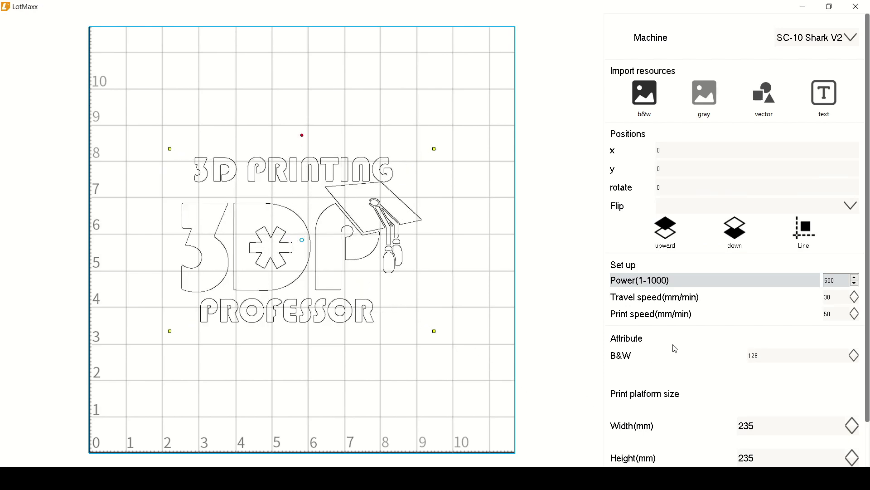
pyautogui.scroll(-2, 676, 348)
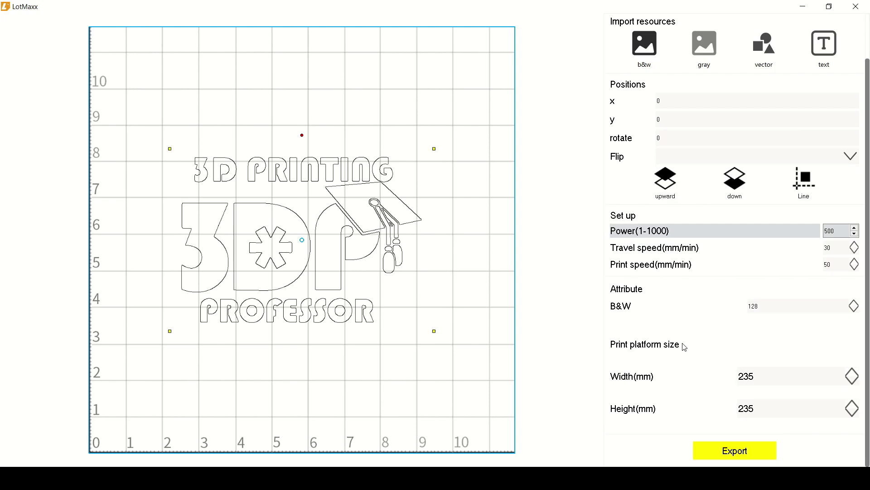